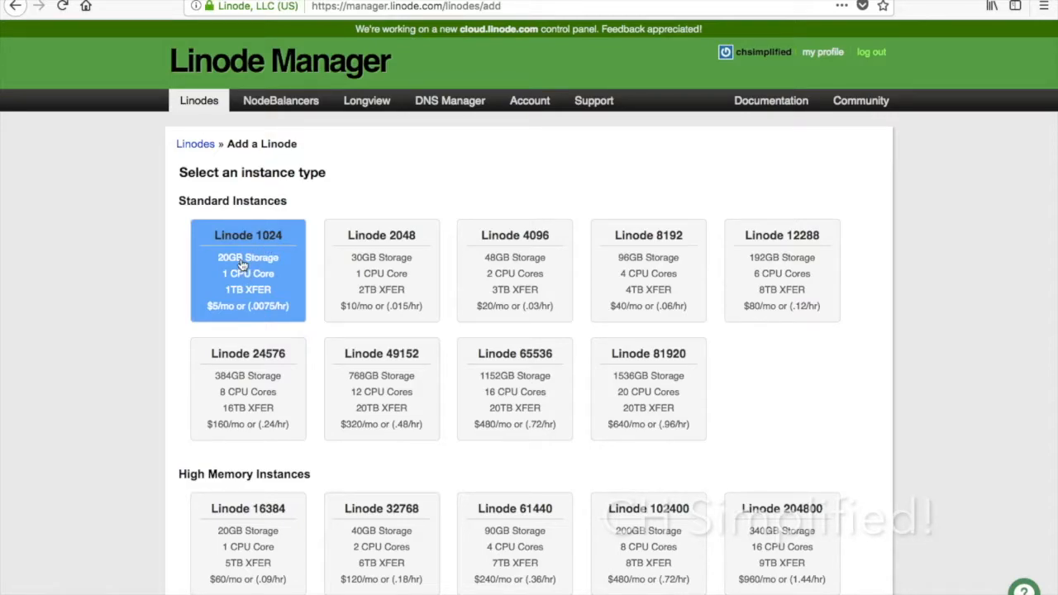
# Add a Linode 1024 instance with Fremont, CA as its location
pyautogui.scroll(-3, 243, 266)
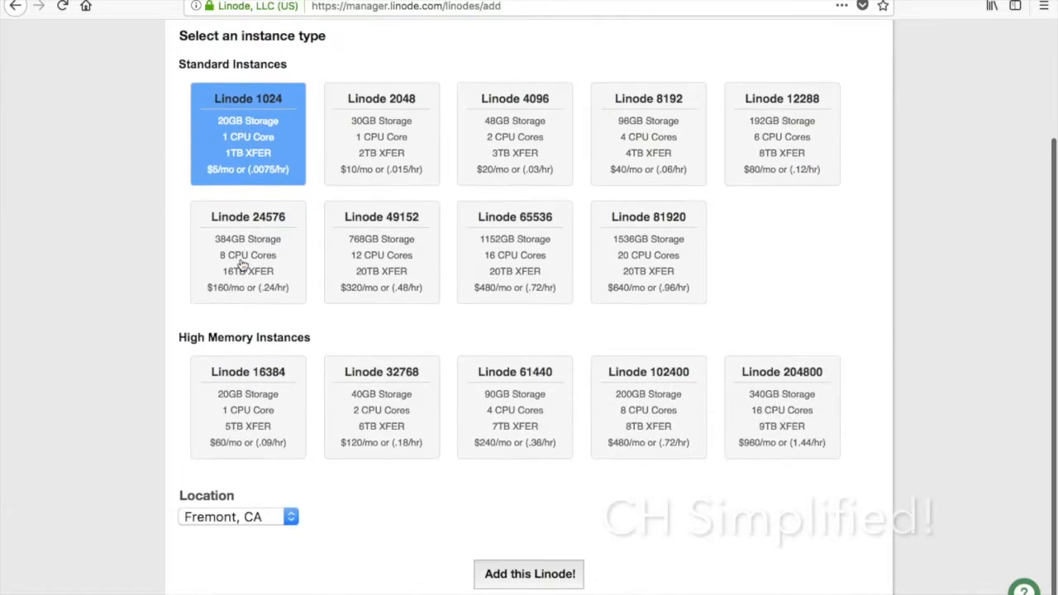
pyautogui.click(227, 512)
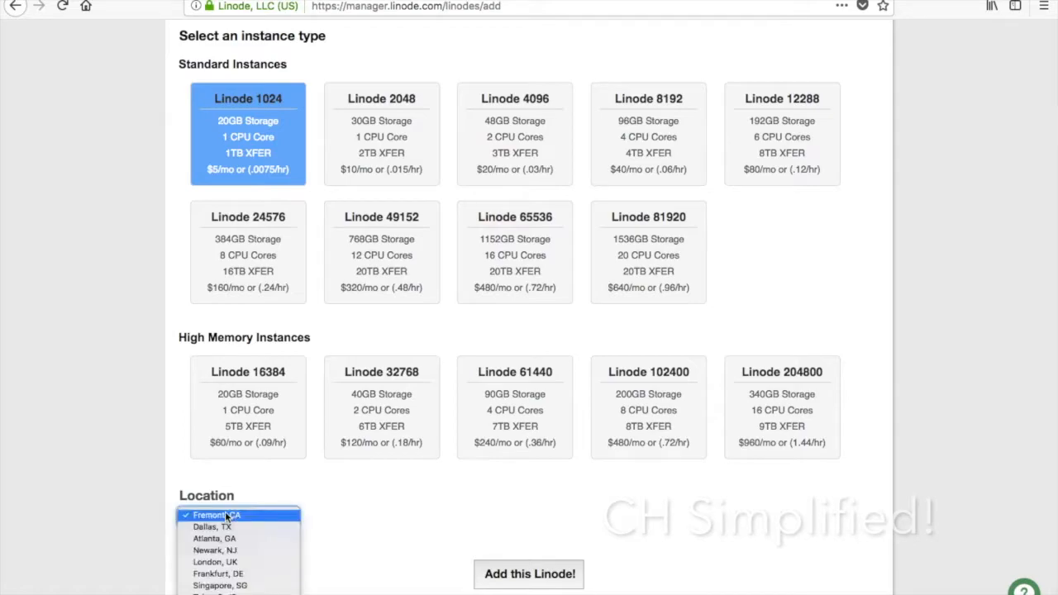
pyautogui.click(228, 527)
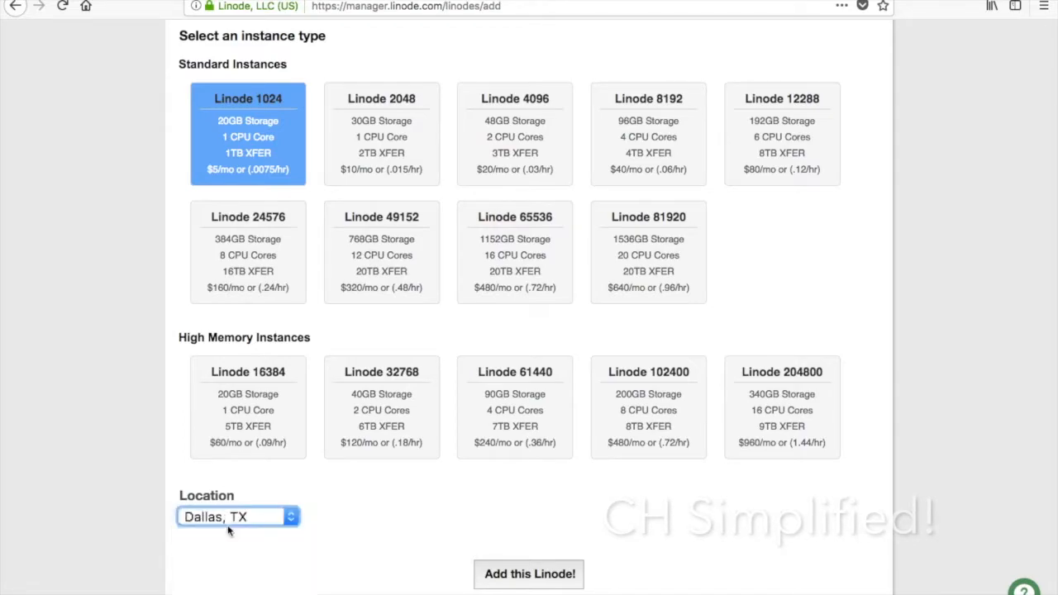
pyautogui.click(270, 515)
pyautogui.click(236, 438)
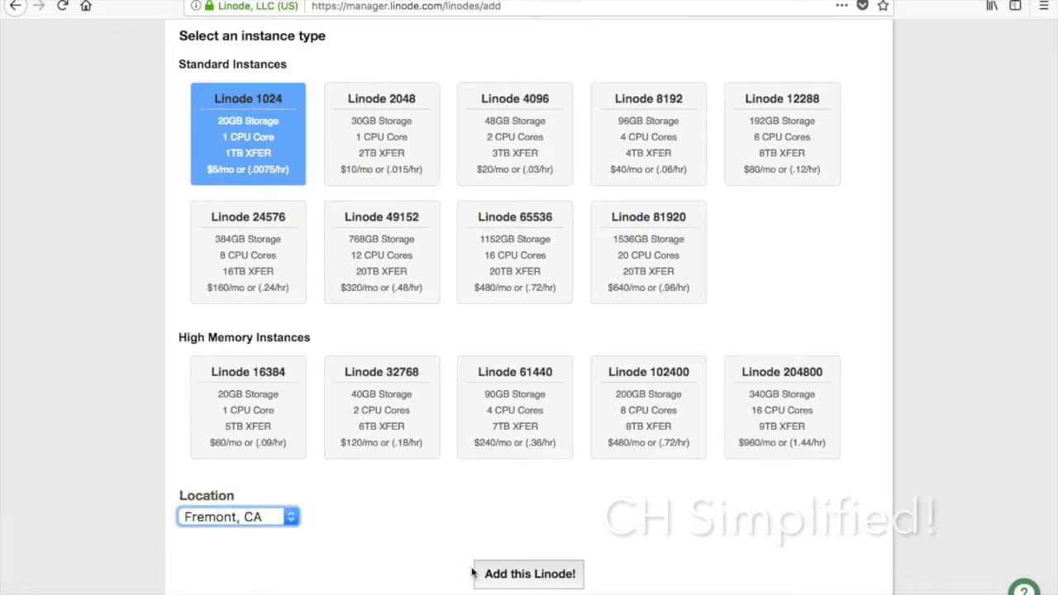
pyautogui.click(518, 579)
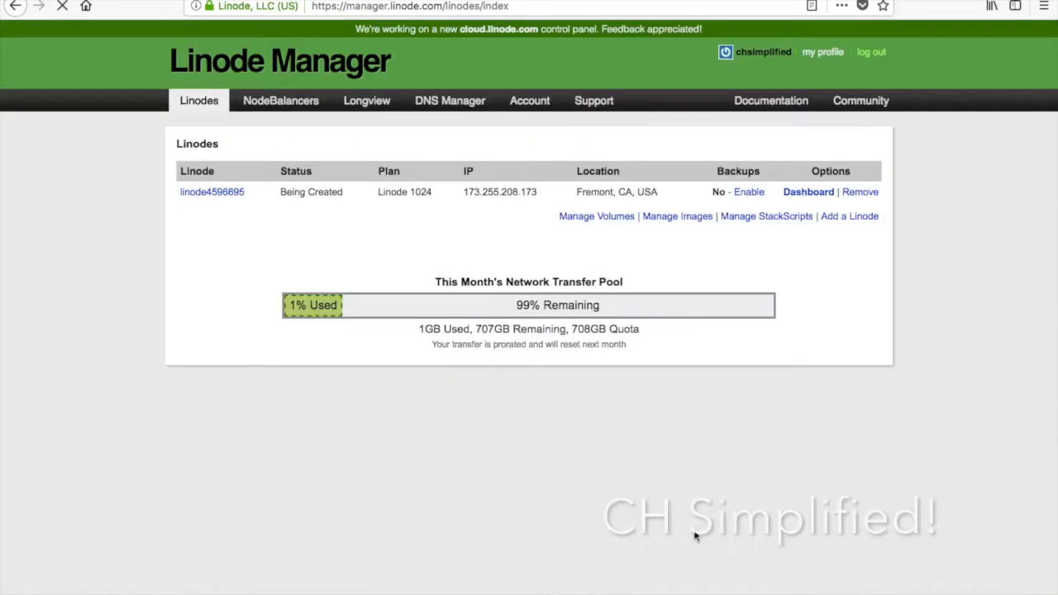
# Open the image deployment form for the new Linode and review the available distributions
pyautogui.click(226, 194)
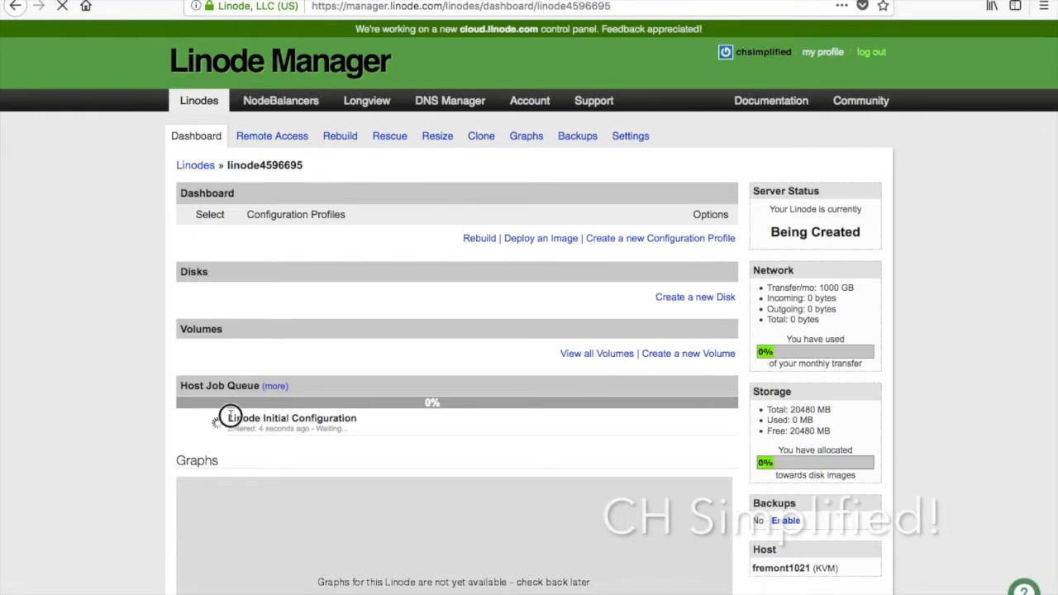
pyautogui.moveTo(229, 416); pyautogui.dragTo(272, 438)
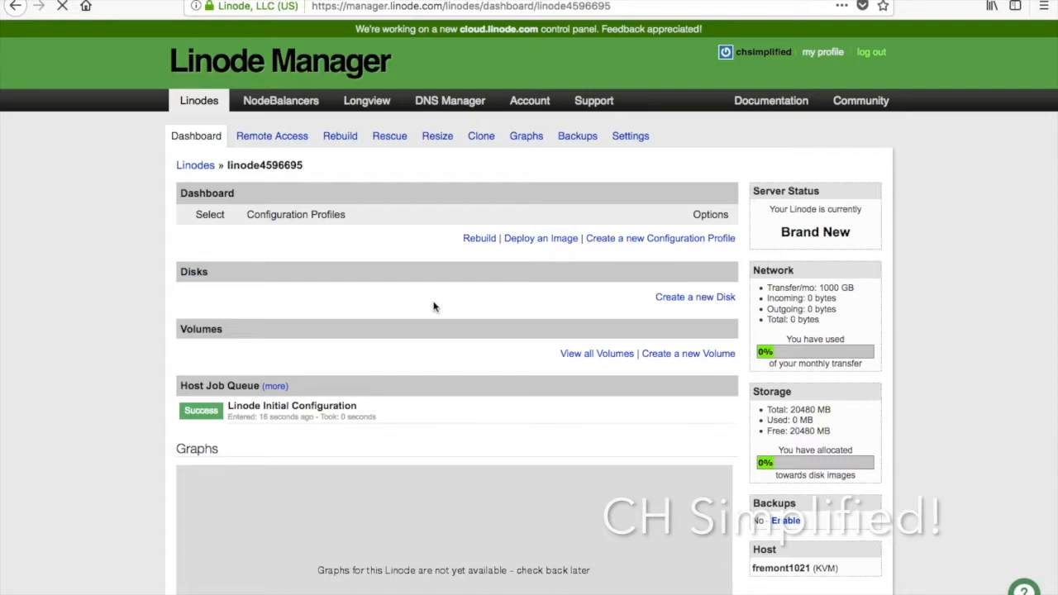
pyautogui.click(554, 238)
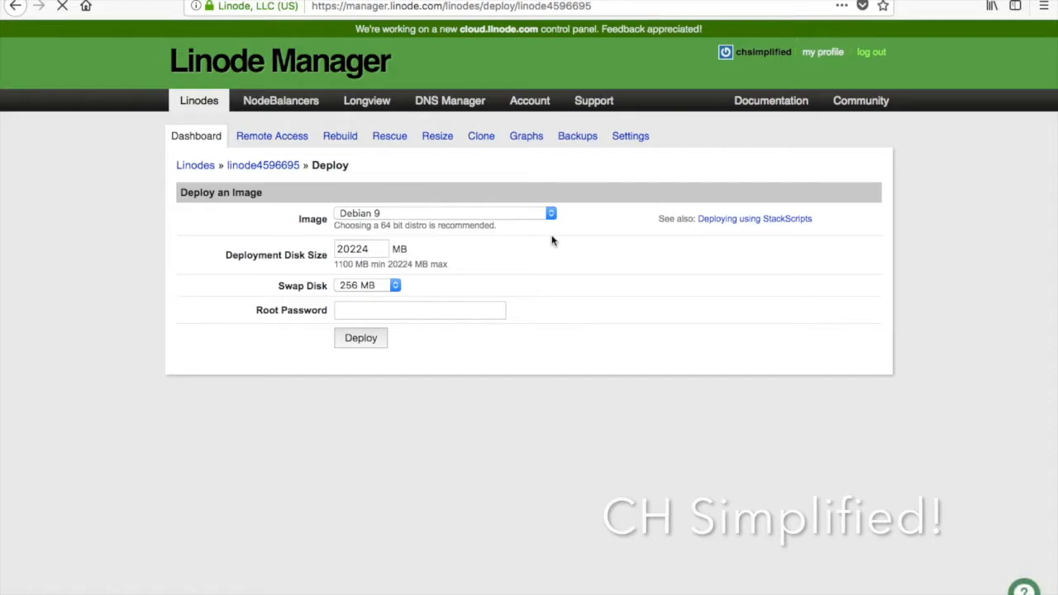
pyautogui.click(507, 217)
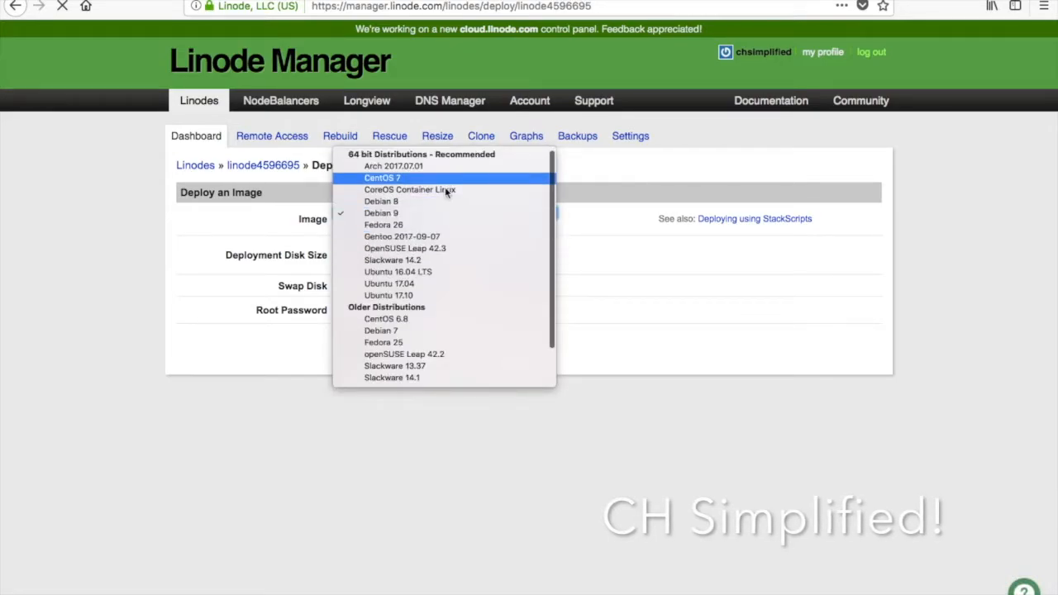
pyautogui.click(616, 253)
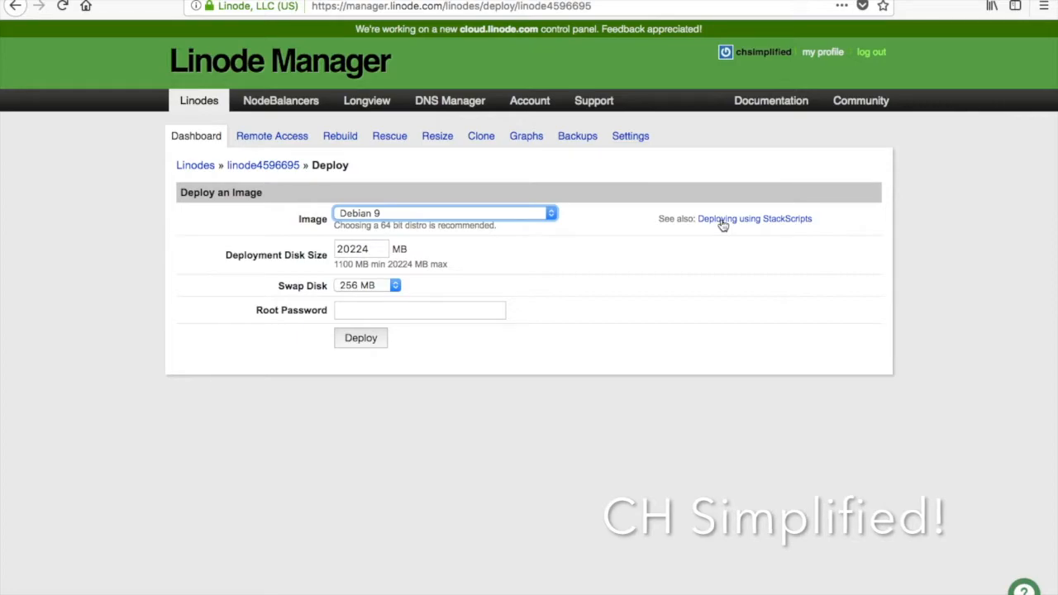
# Browse the community StackScripts for the deployment and choose the WordPress script by linode
pyautogui.moveTo(698, 213); pyautogui.dragTo(804, 220)
pyautogui.click(803, 222)
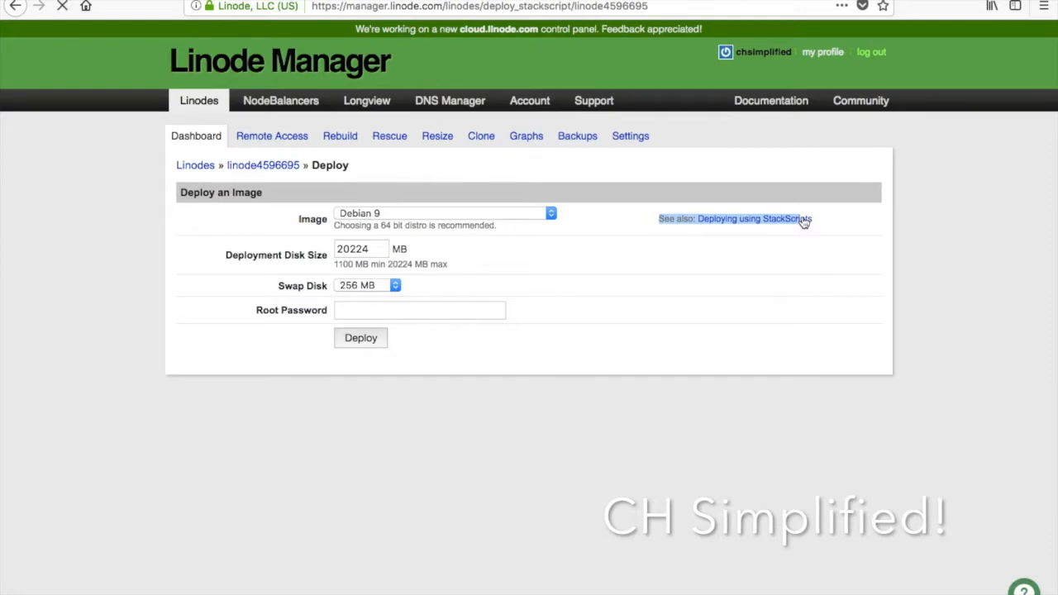
pyautogui.scroll(-2, 513, 290)
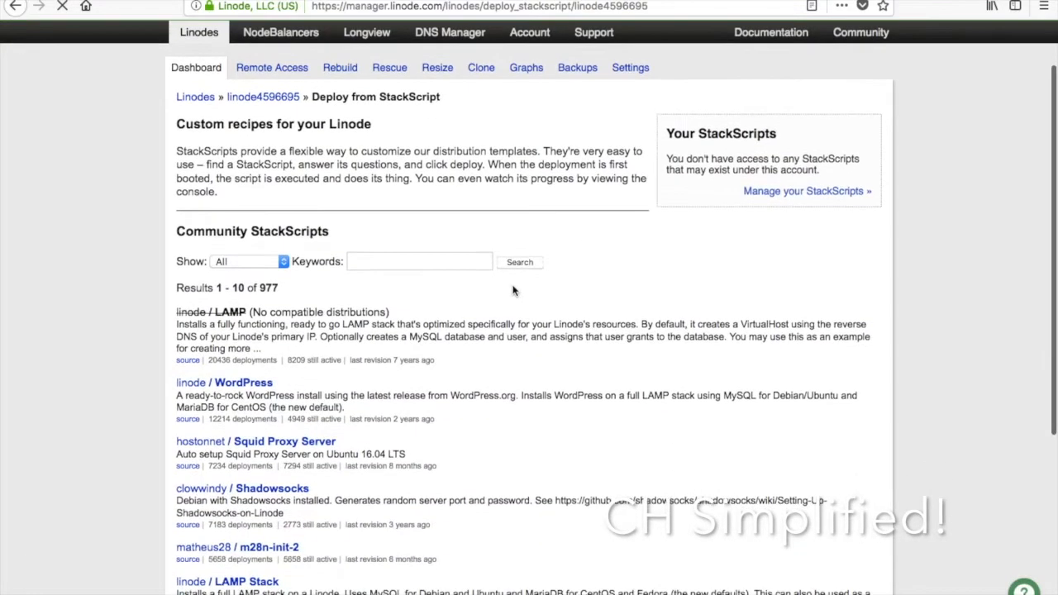
pyautogui.scroll(-6, 512, 290)
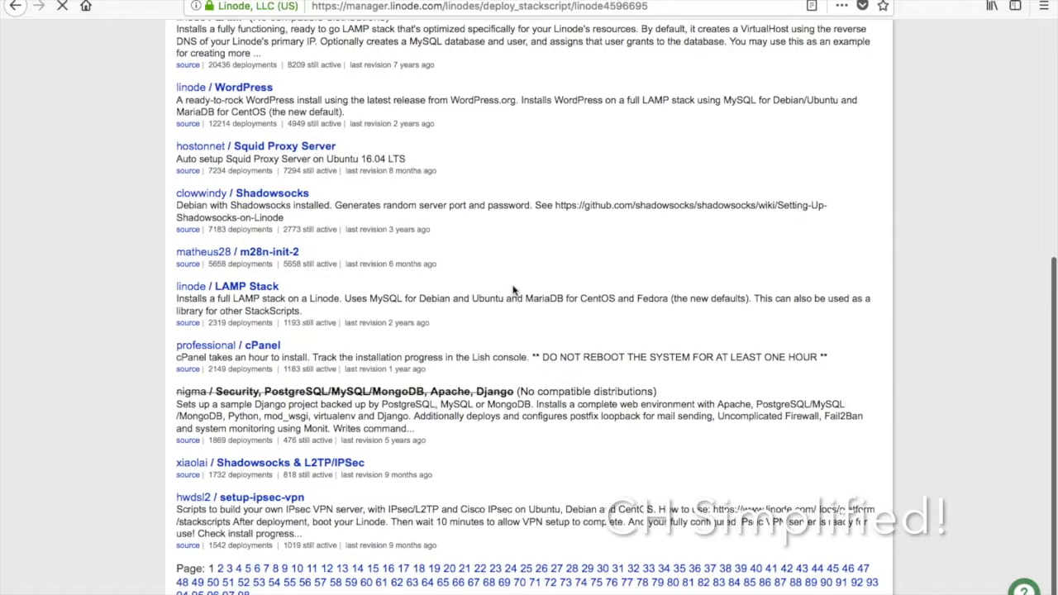
pyautogui.scroll(7, 512, 290)
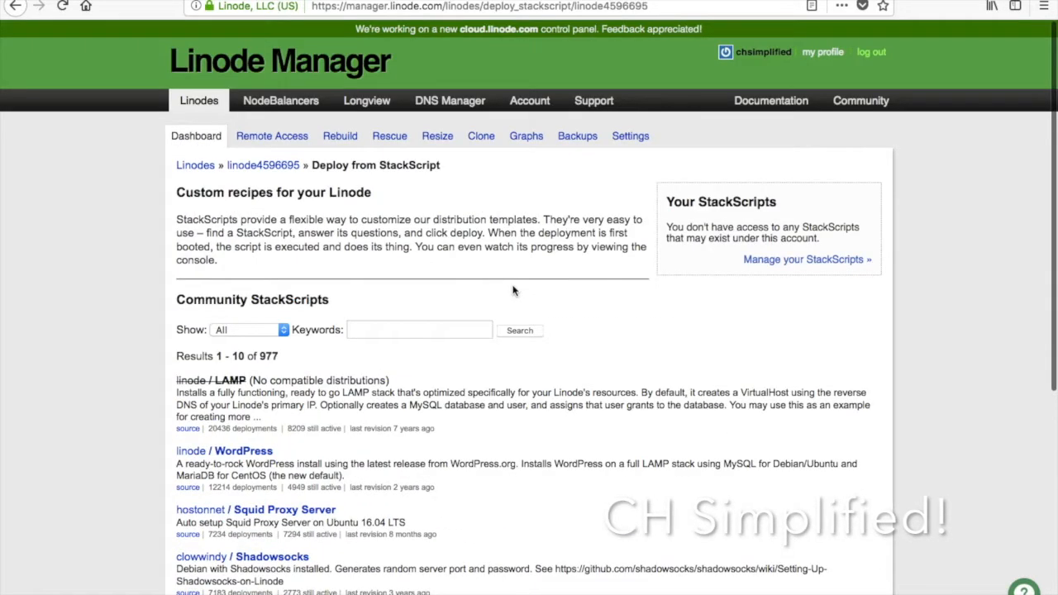
pyautogui.click(233, 453)
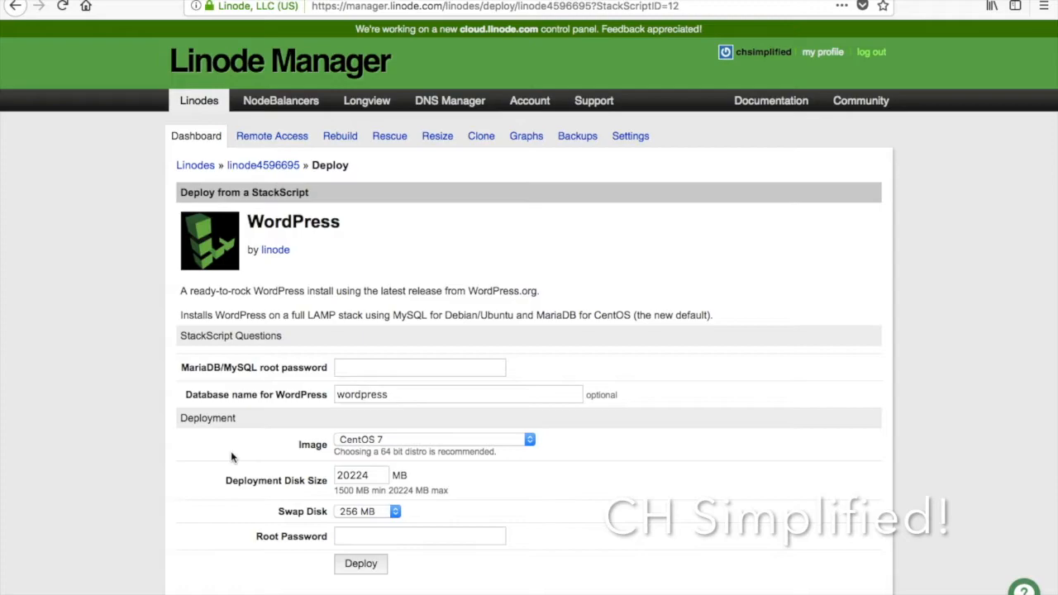
# Enter the MariaDB/MySQL root password and keep CentOS 7 as the deployment image
pyautogui.click(352, 367)
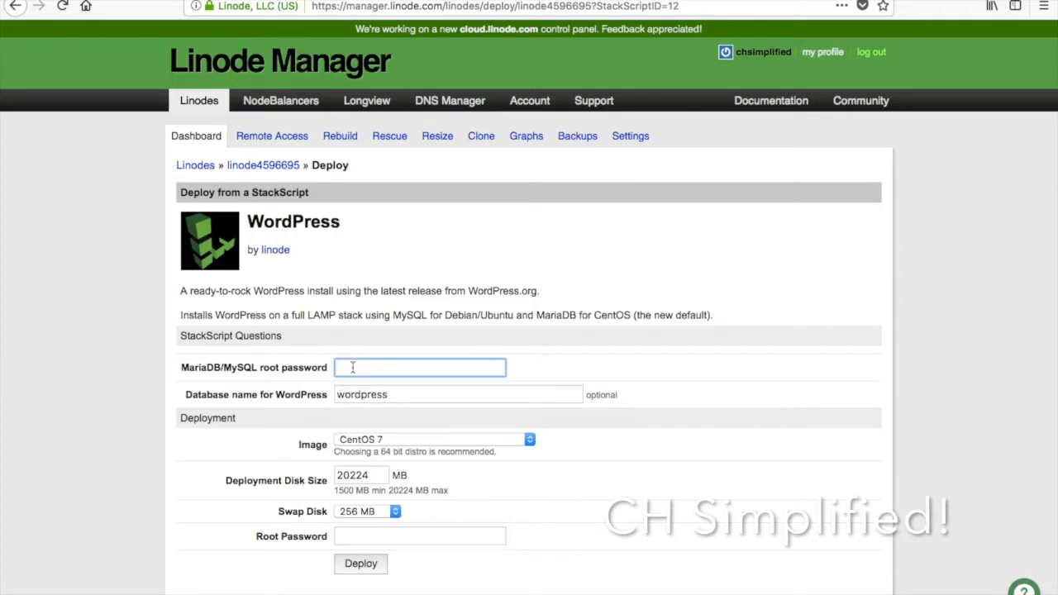
pyautogui.write('••••••••••••')
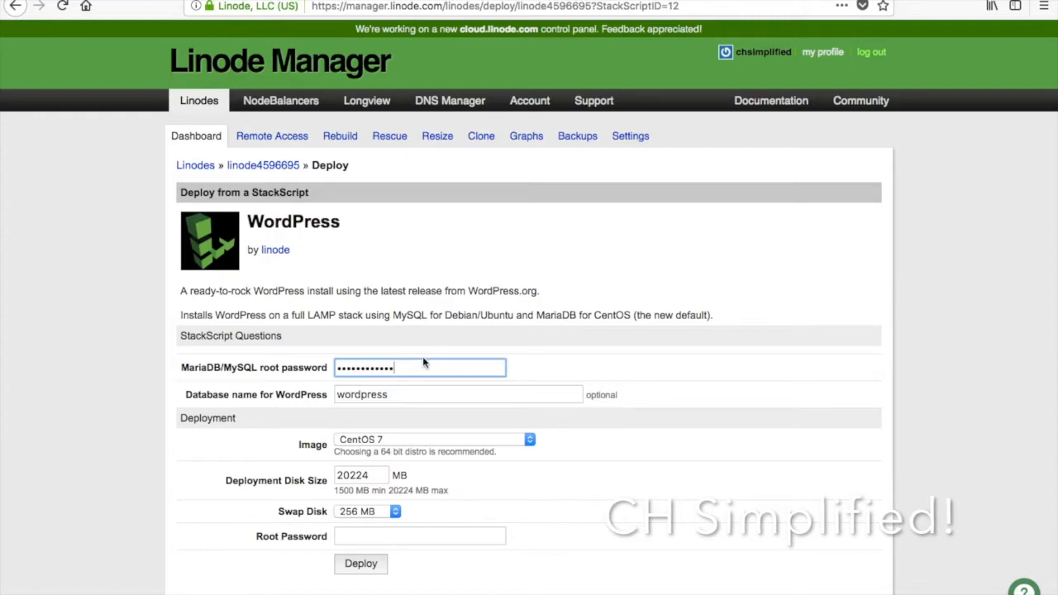
pyautogui.click(367, 441)
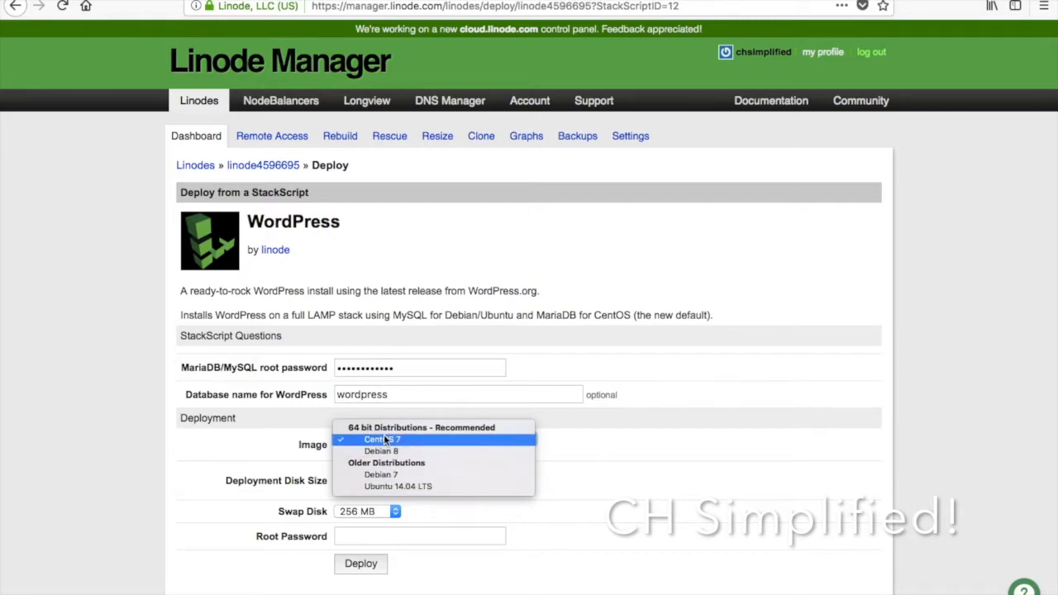
pyautogui.click(384, 440)
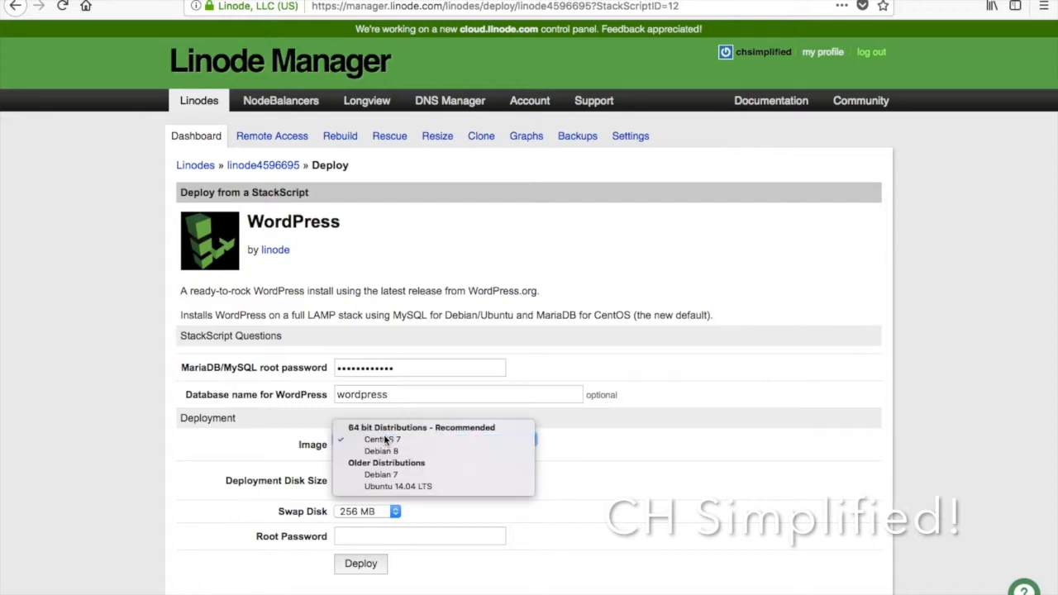
pyautogui.click(383, 440)
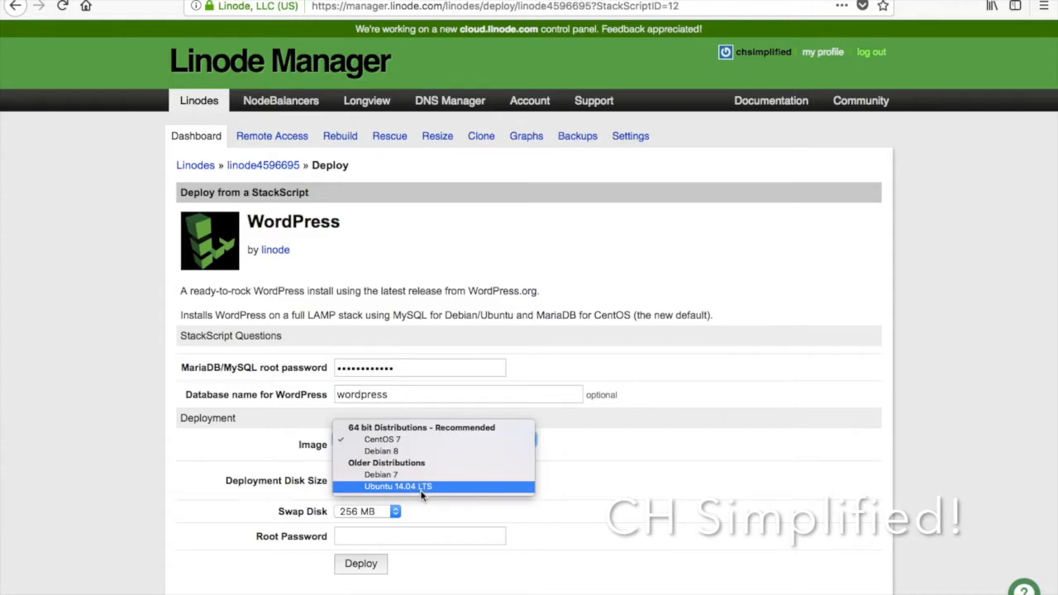
pyautogui.click(389, 440)
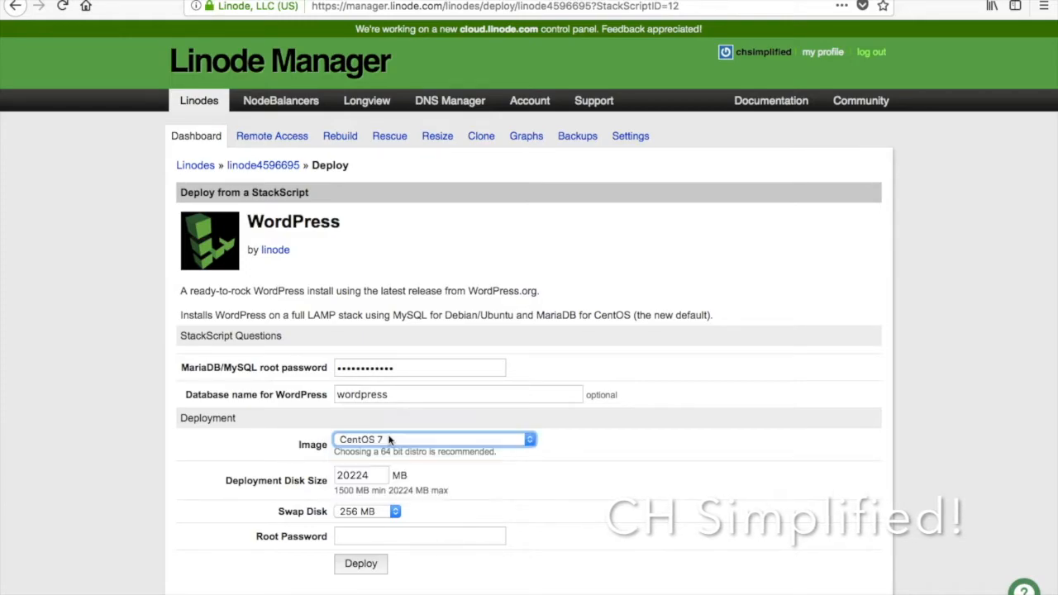
# Deploy the WordPress StackScript with a 512 MB swap disk, entering the server's root password
pyautogui.click(368, 511)
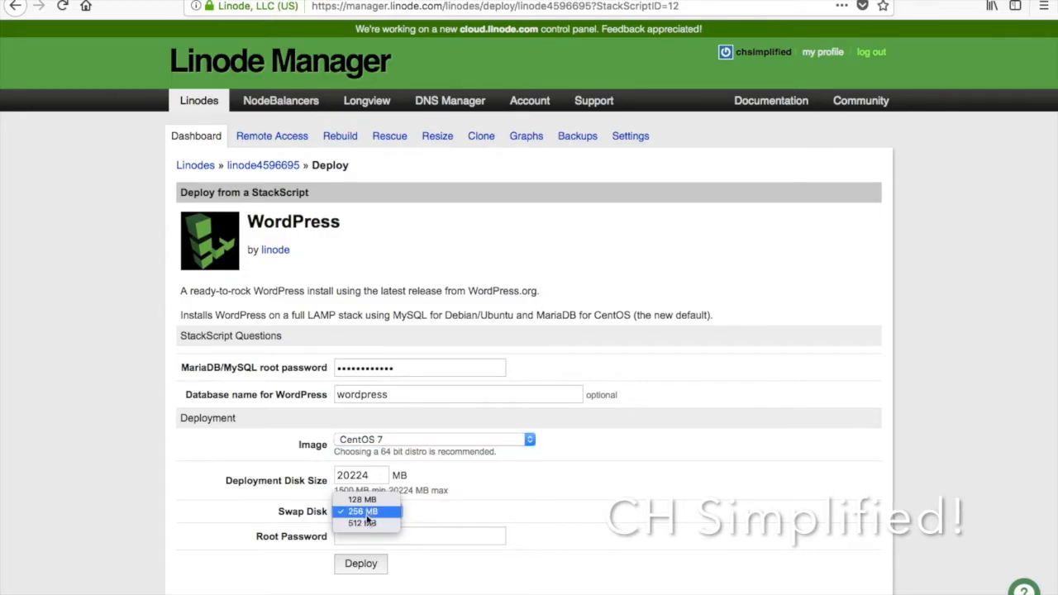
pyautogui.click(361, 523)
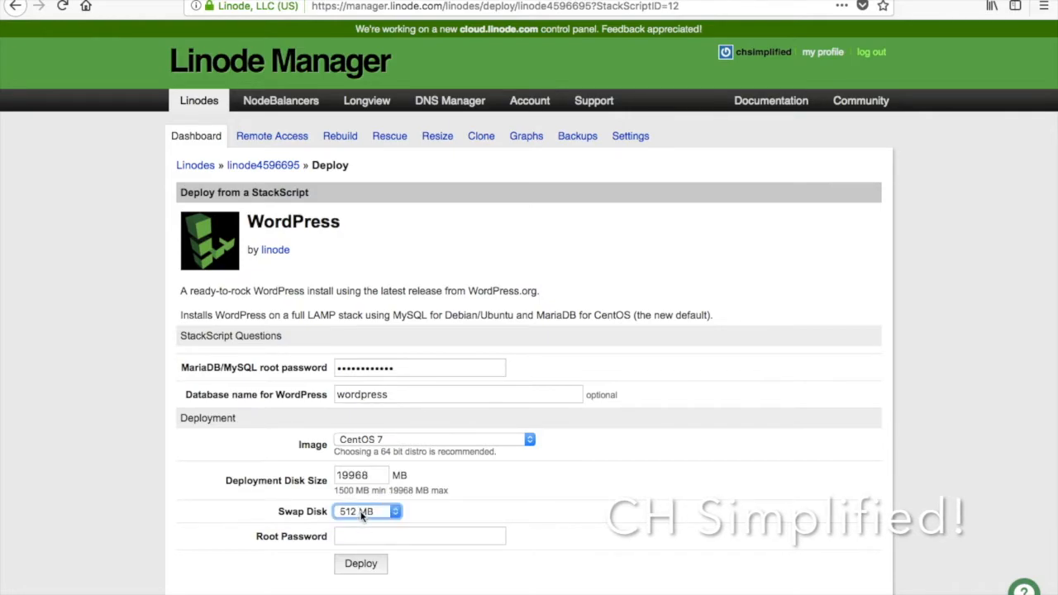
pyautogui.click(355, 533)
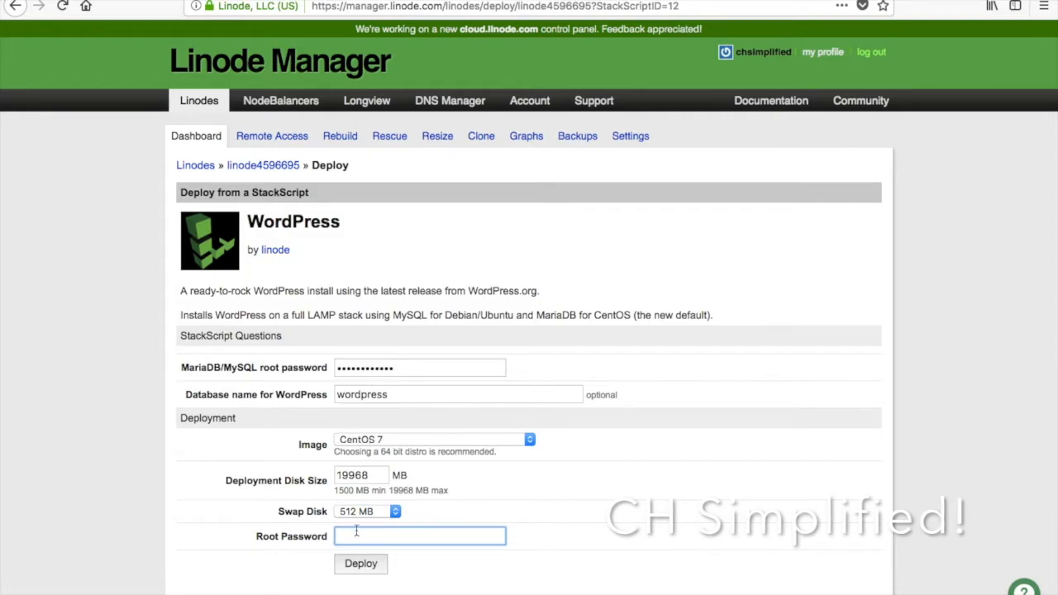
pyautogui.write('•••••••••')
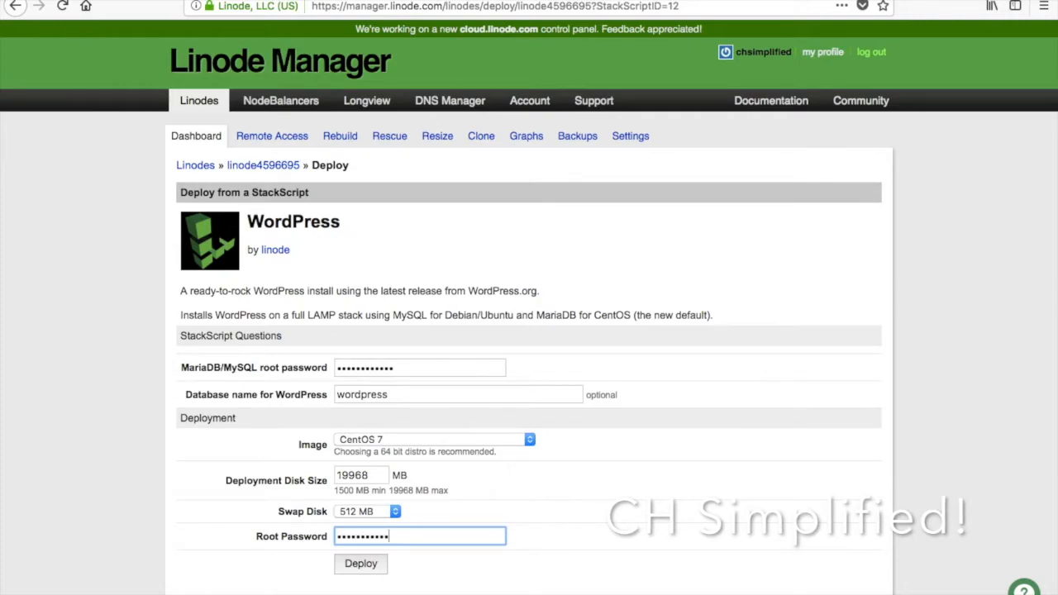
pyautogui.click(373, 569)
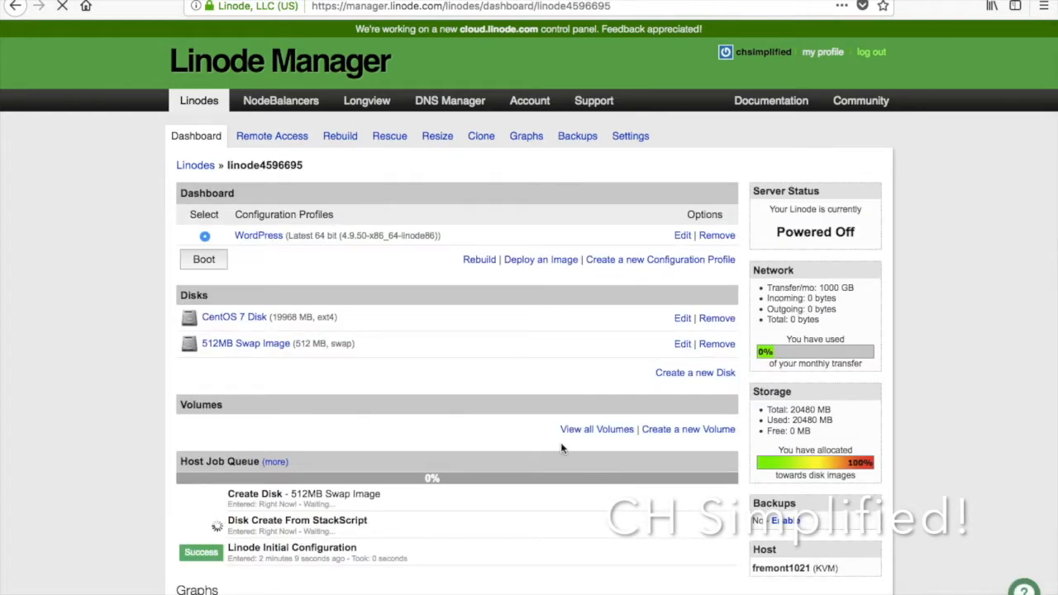
# Check the disk creation jobs in the host job queue and boot the Linode with the WordPress configuration profile
pyautogui.moveTo(250, 518); pyautogui.dragTo(303, 514)
pyautogui.doubleClick(303, 514)
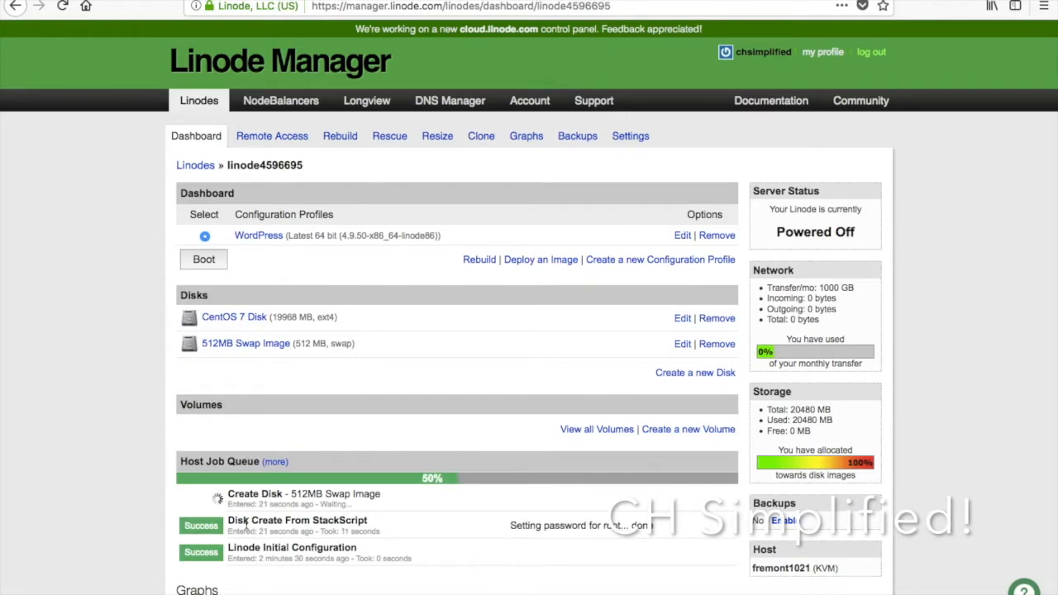
pyautogui.moveTo(238, 521); pyautogui.dragTo(326, 505)
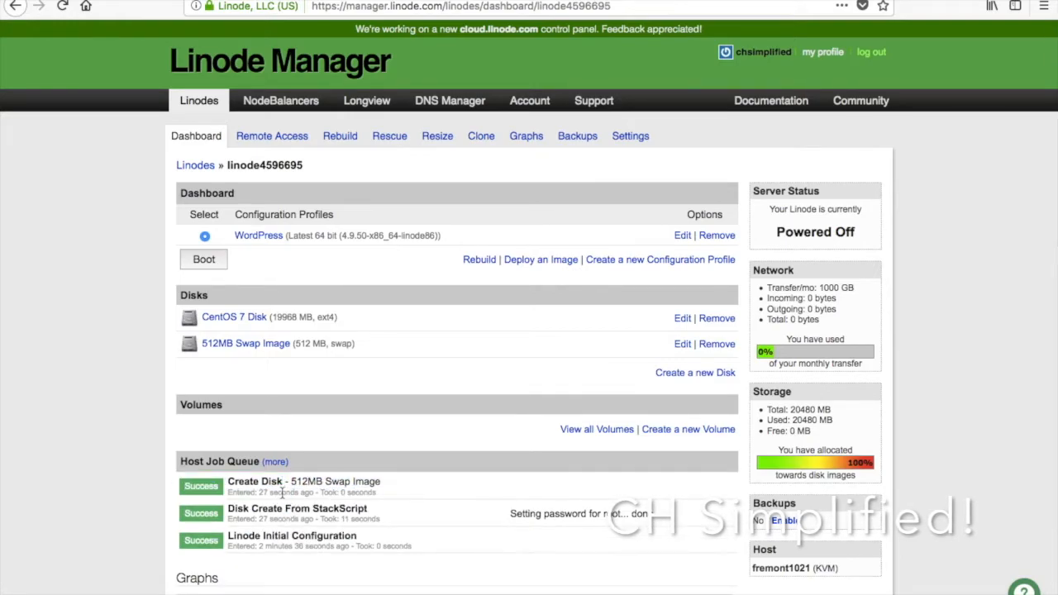
pyautogui.doubleClick(200, 486)
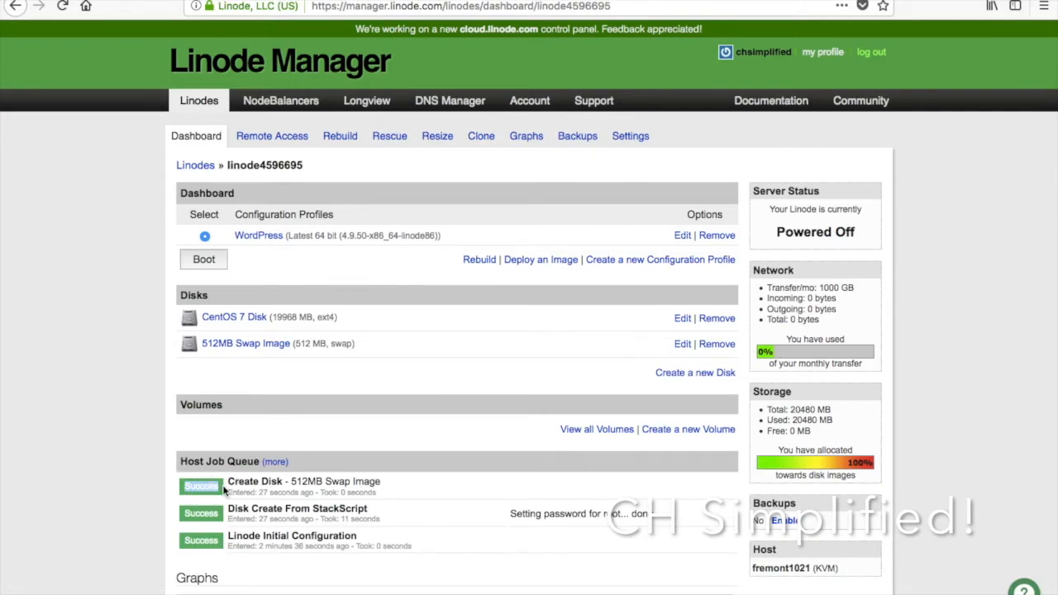
pyautogui.click(211, 264)
pyautogui.click(575, 275)
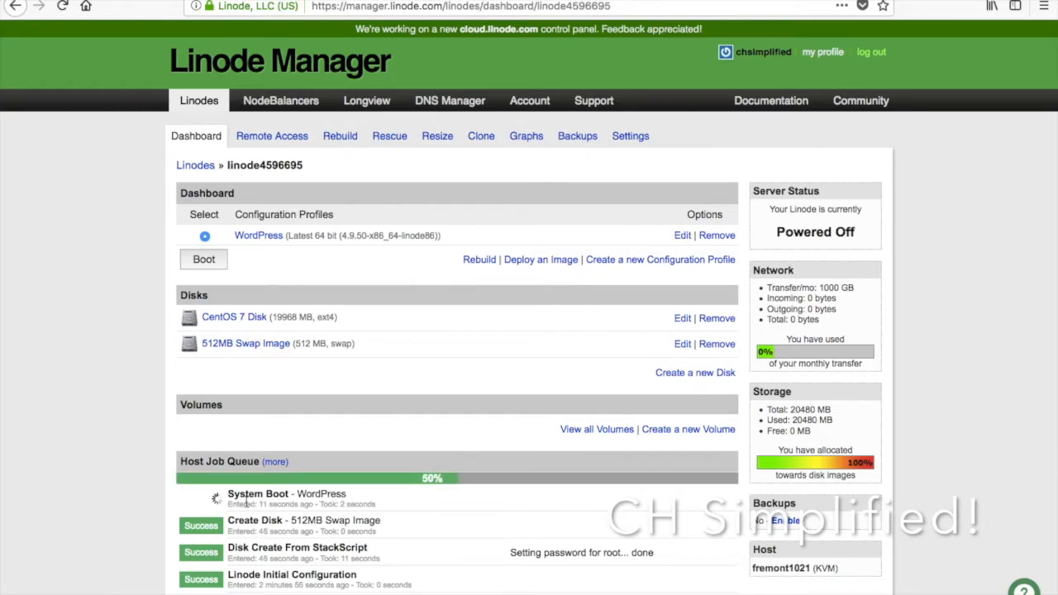
pyautogui.moveTo(238, 496); pyautogui.dragTo(302, 501)
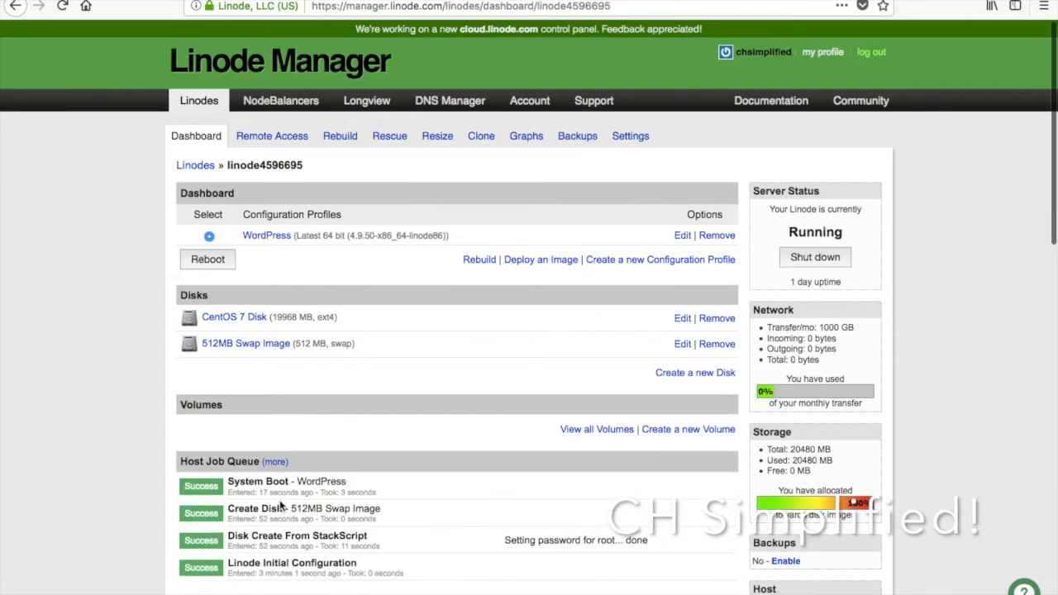
pyautogui.click(199, 485)
pyautogui.click(357, 428)
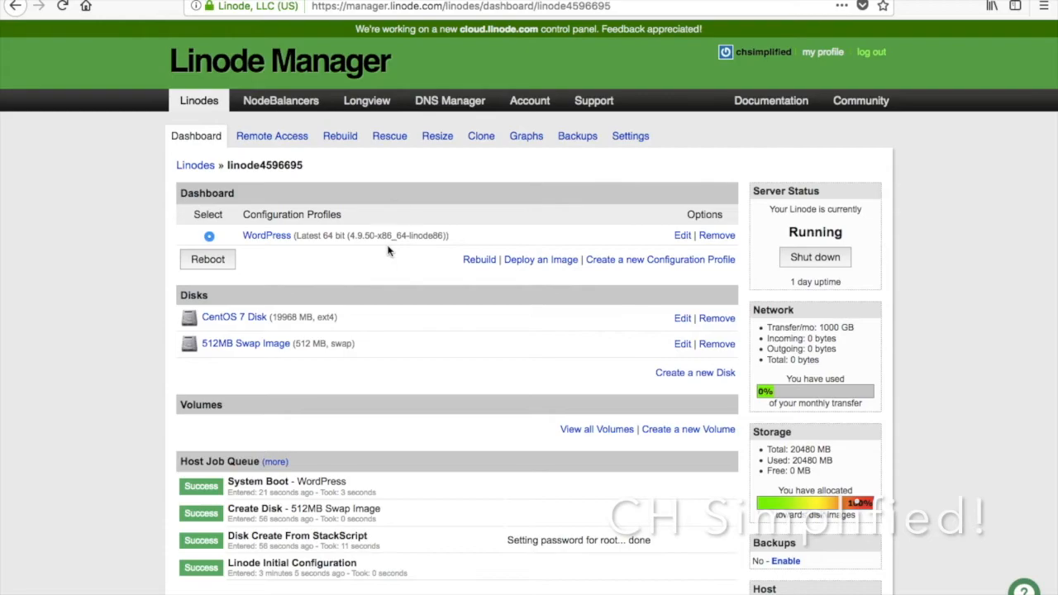
# Open the form for a new master domain zone and keep linode4596695 as the source of its default records
pyautogui.click(441, 99)
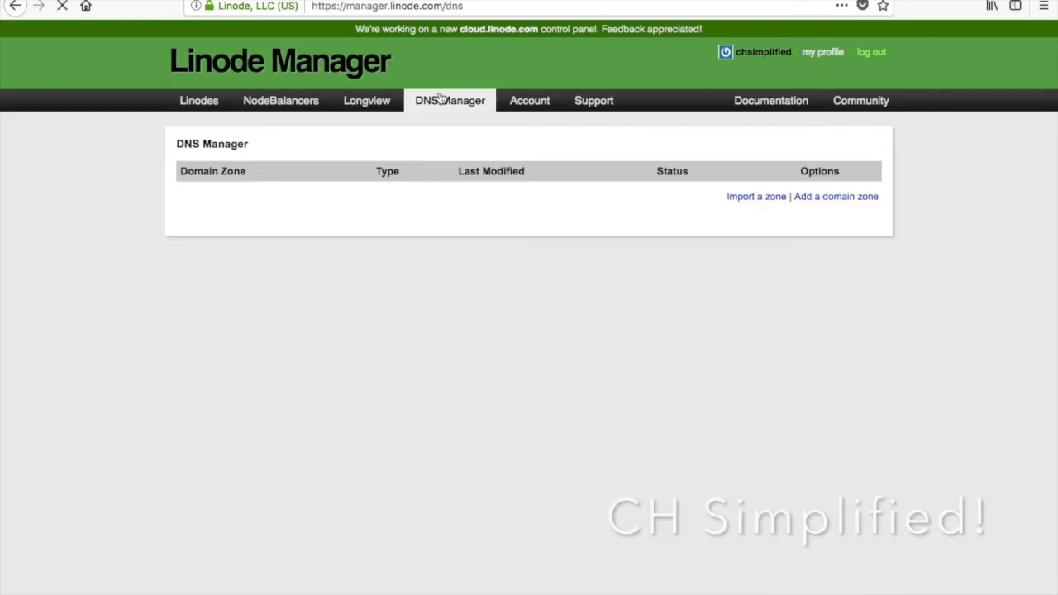
pyautogui.click(822, 198)
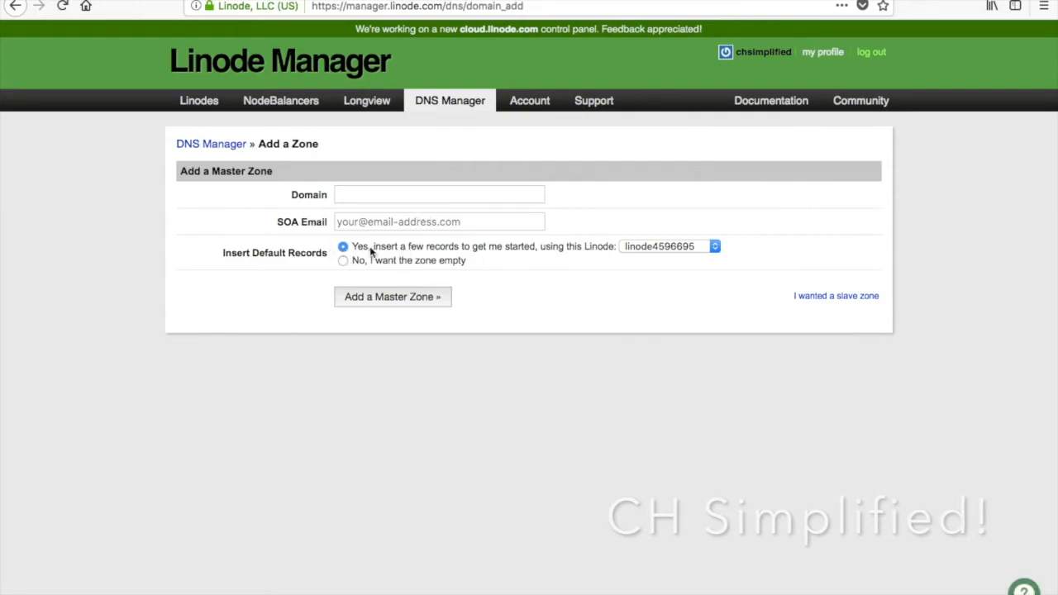
pyautogui.click(662, 247)
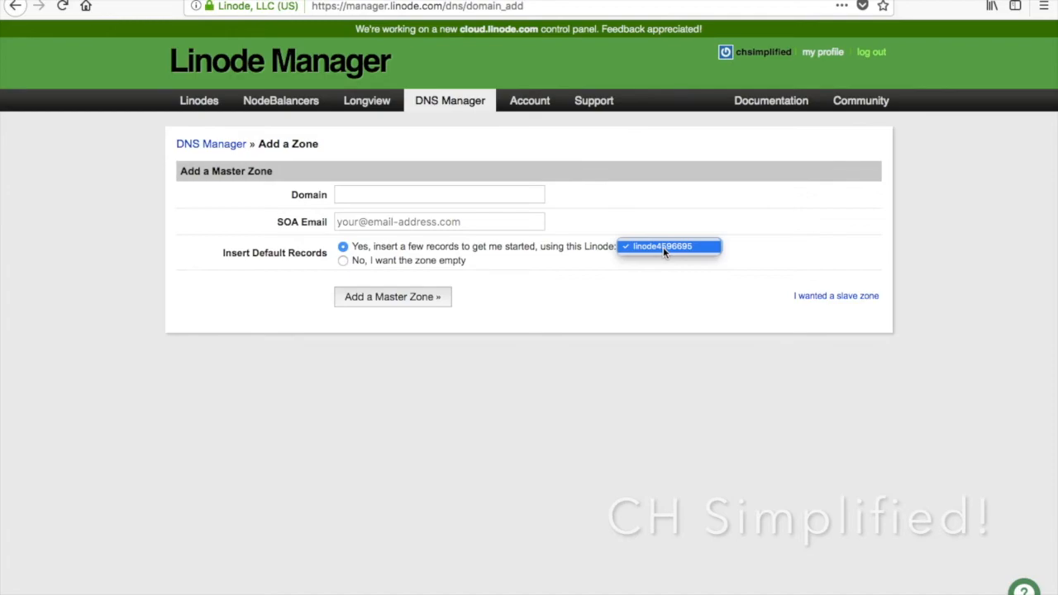
pyautogui.click(663, 247)
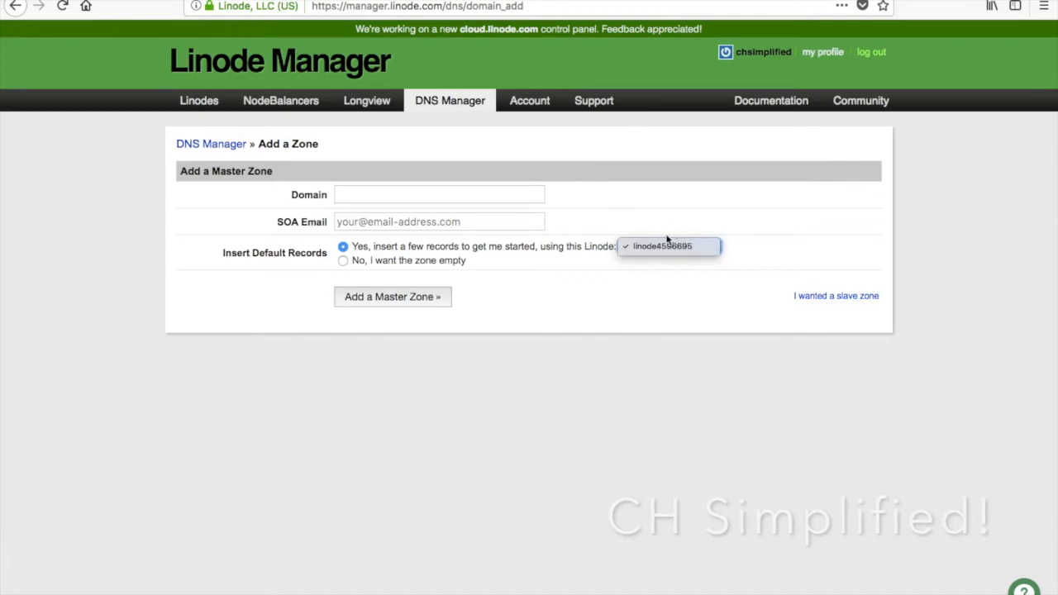
pyautogui.click(661, 246)
pyautogui.click(642, 279)
pyautogui.click(657, 245)
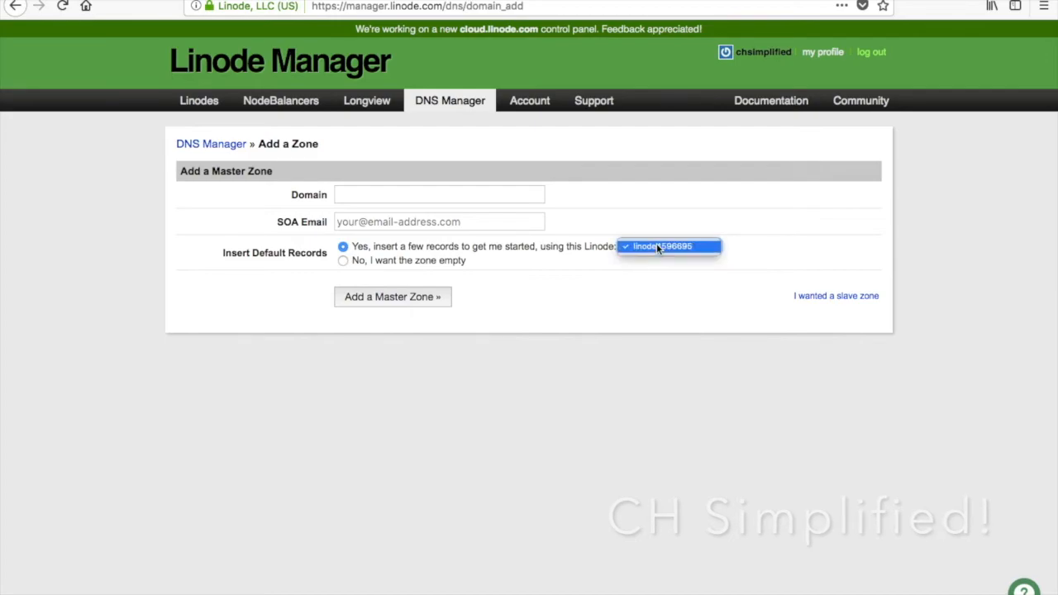
pyautogui.click(659, 247)
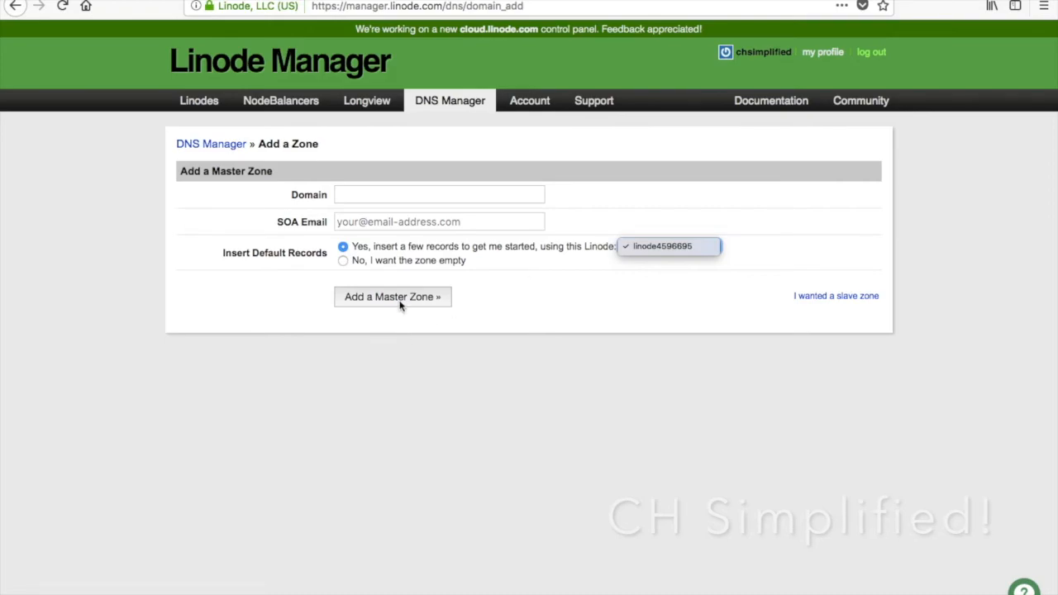
pyautogui.click(558, 277)
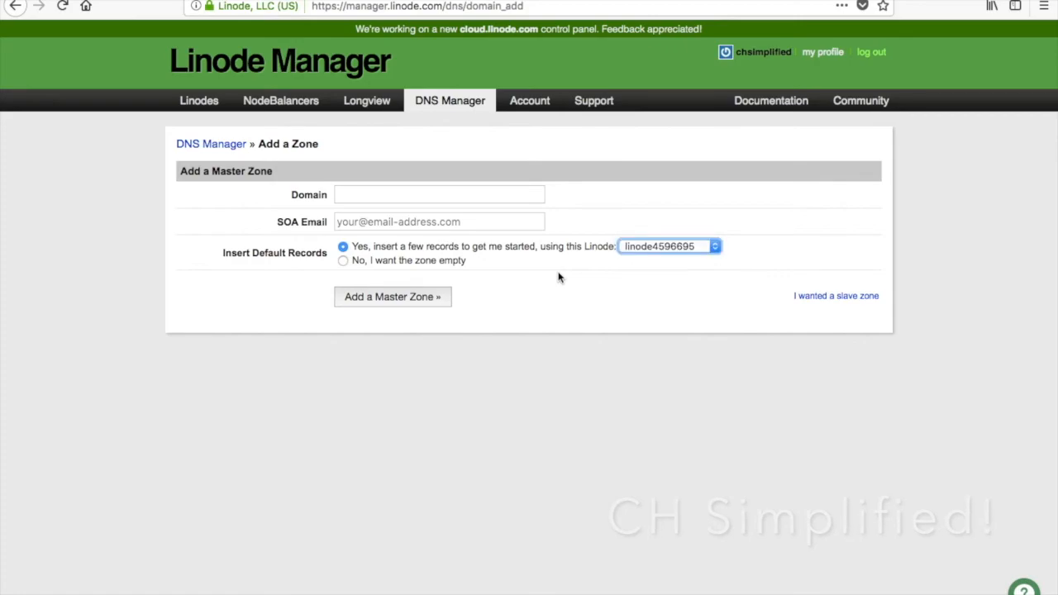